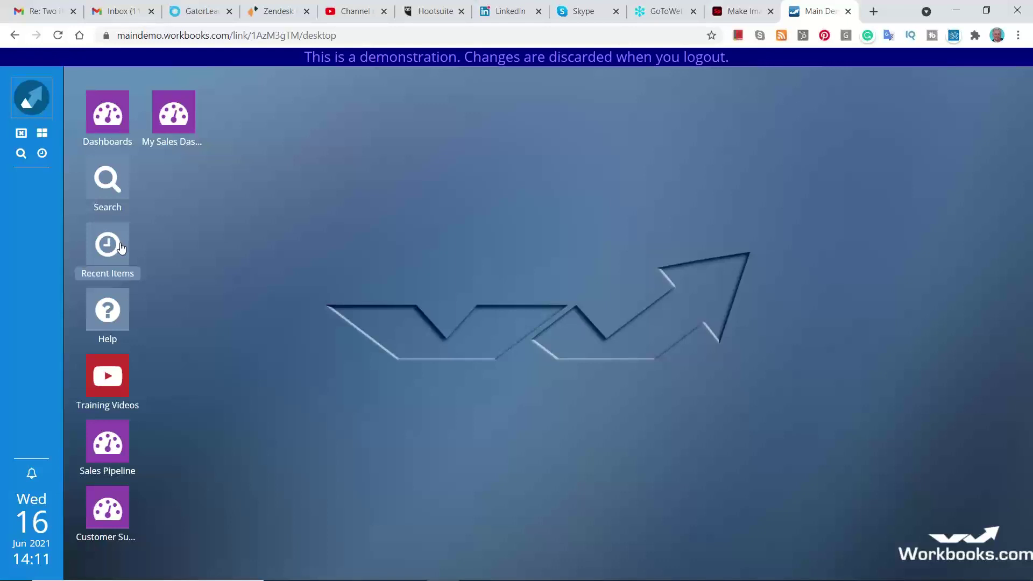
Open the My Organisations list and widen its window to show the Town and Country columns.
click(38, 108)
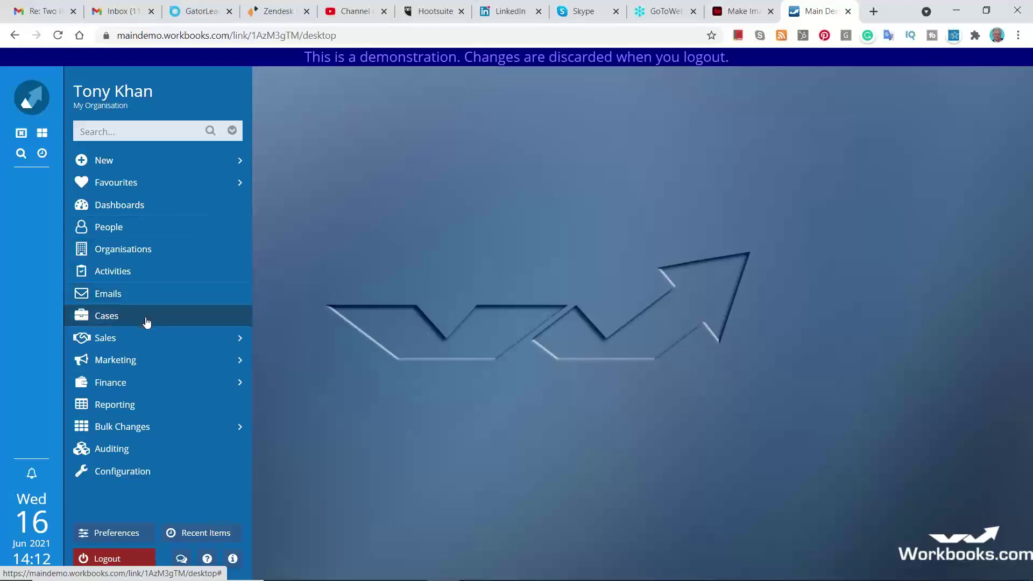
mouse_move(131, 340)
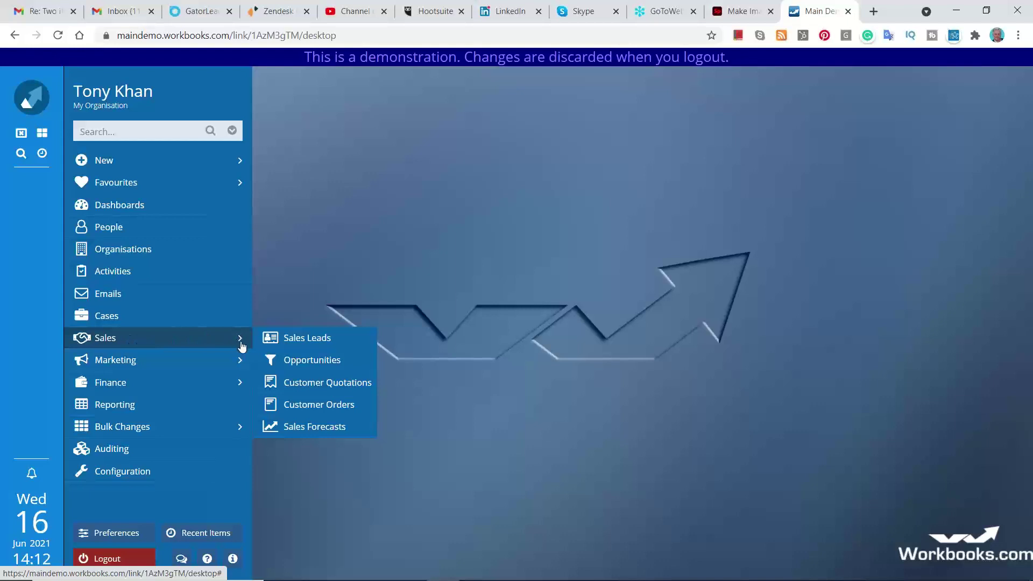
mouse_move(227, 363)
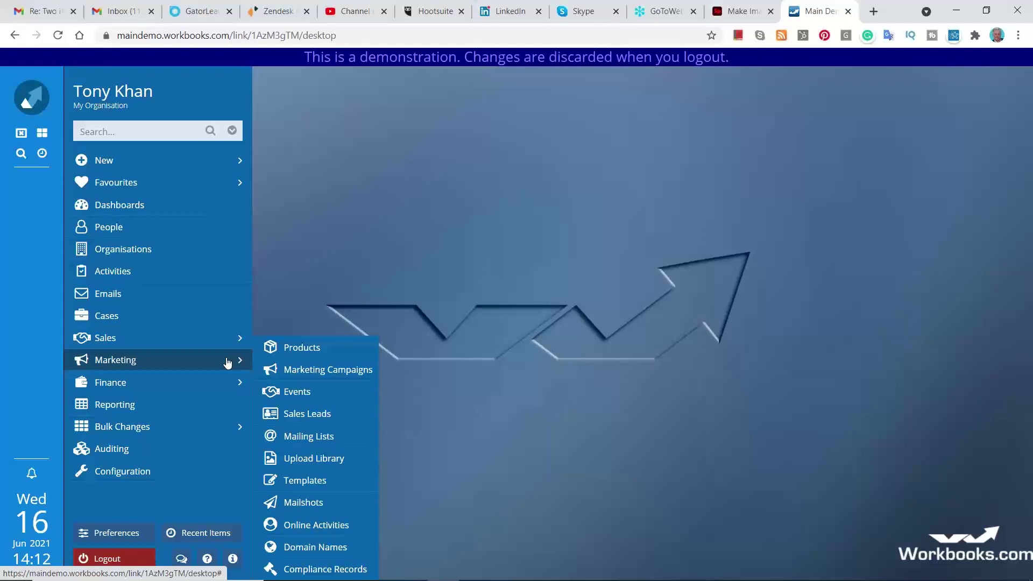
mouse_move(225, 382)
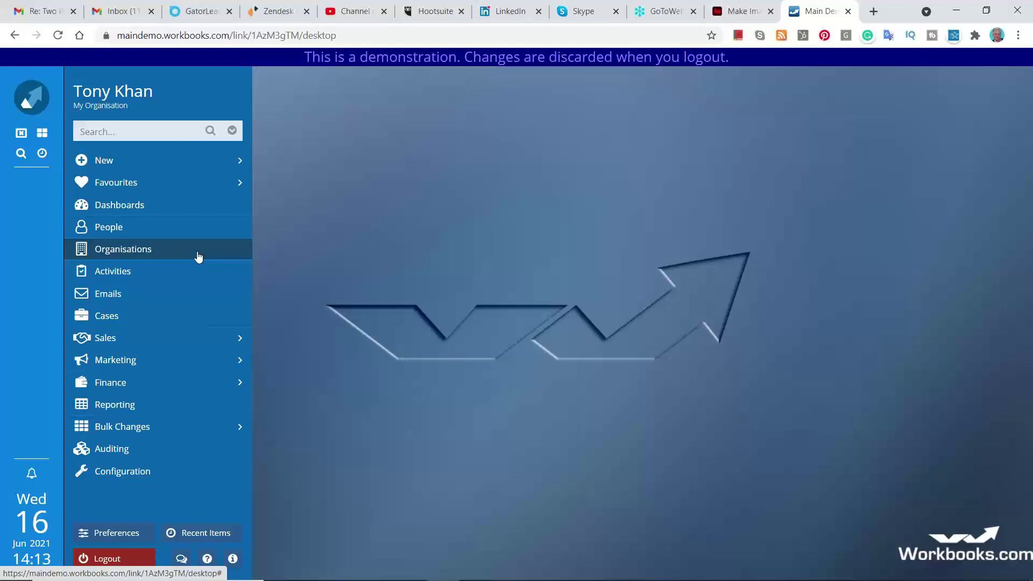
click(149, 254)
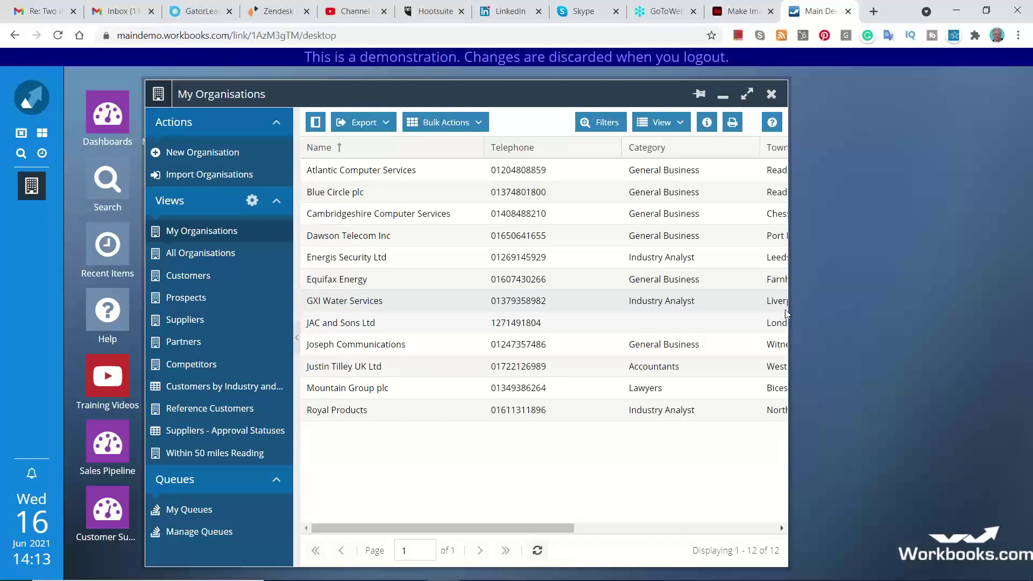
drag(788, 309, 935, 309)
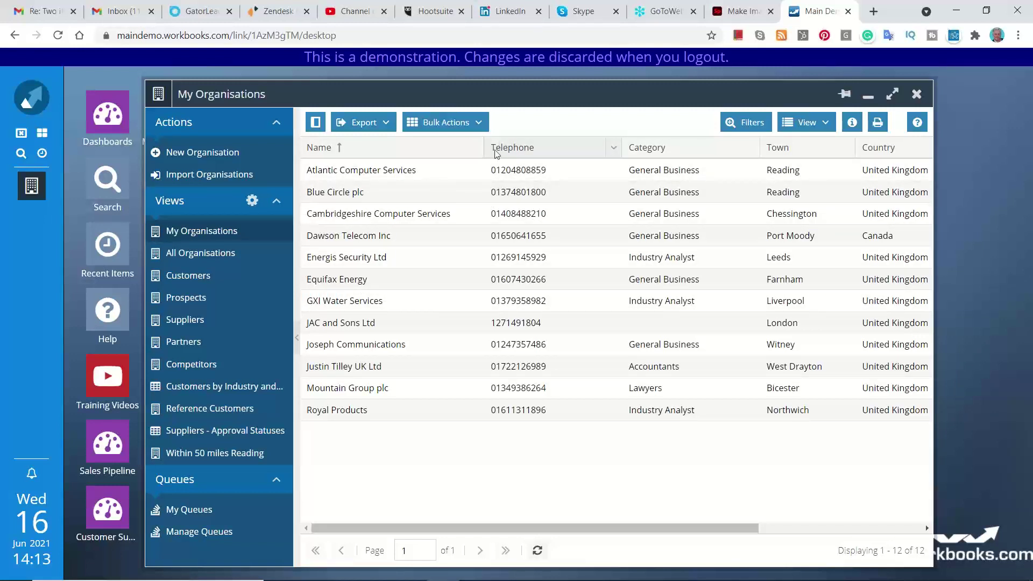
Open the Atlantic Computer Services record, view its address on the map, and close the map.
click(392, 177)
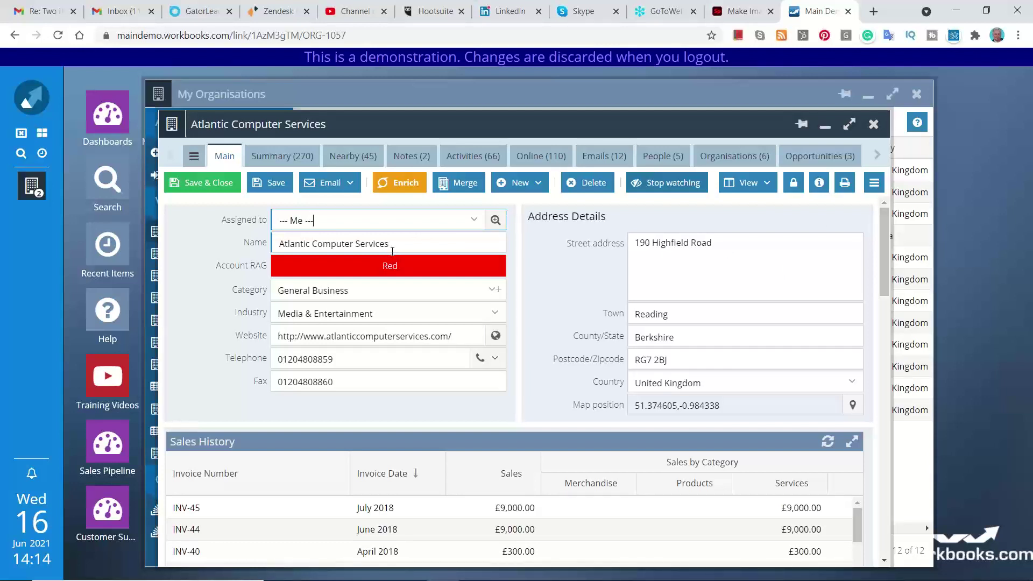
drag(394, 243, 278, 240)
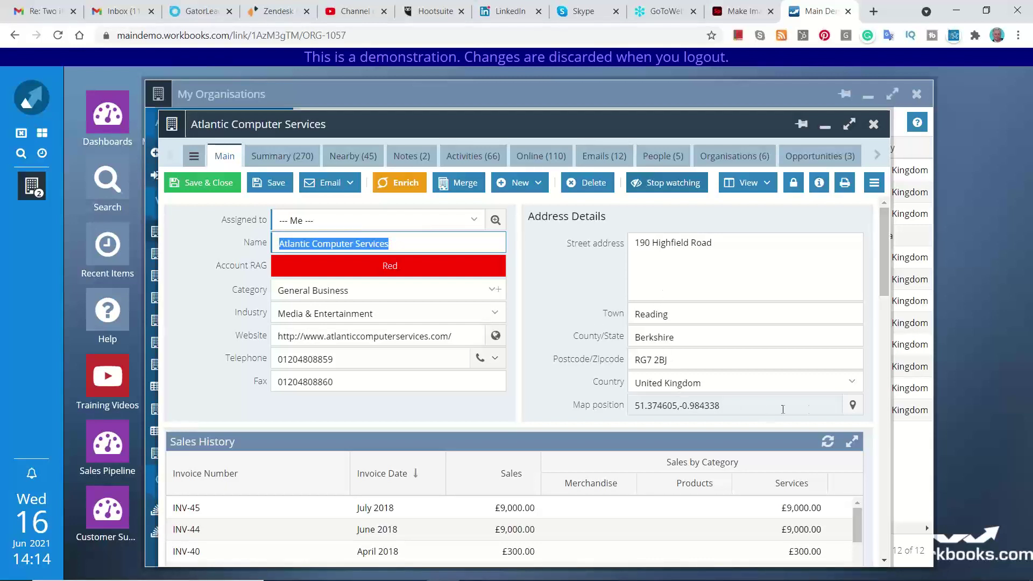
click(852, 405)
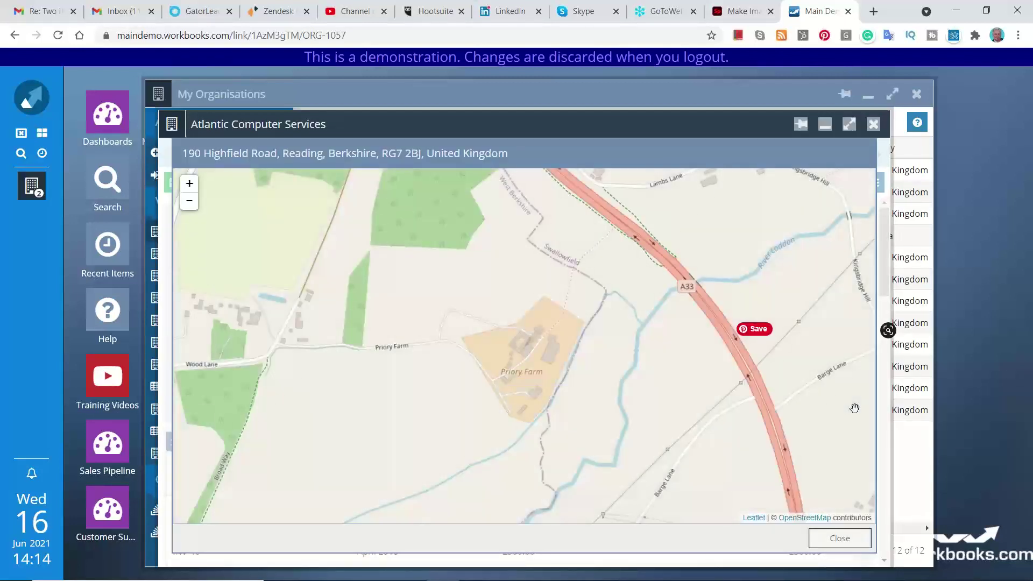
click(838, 538)
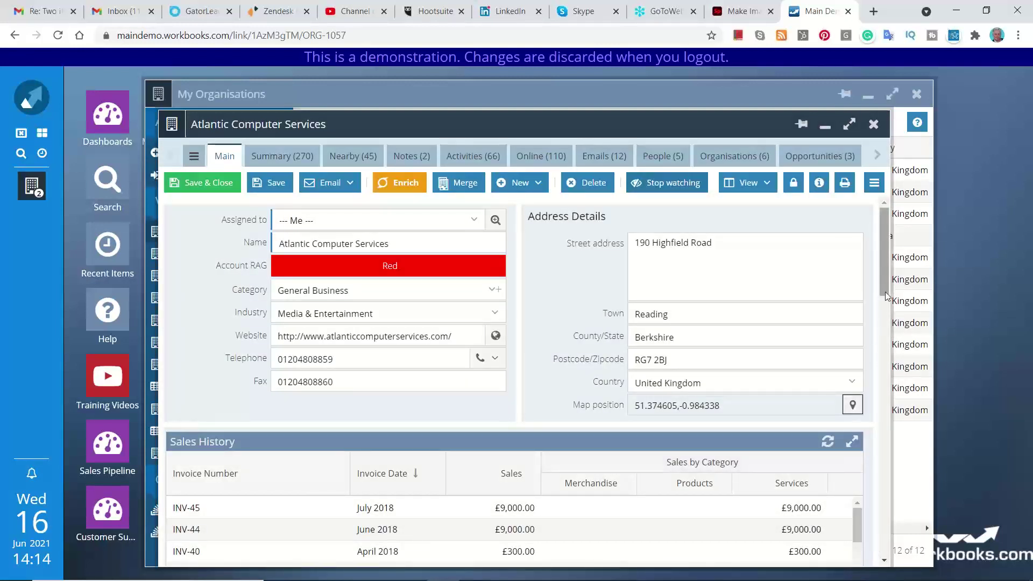
Examine the organisation's main details, including its sales history and its recent and outstanding activities.
scroll(885, 299, down, 1)
drag(886, 299, 886, 327)
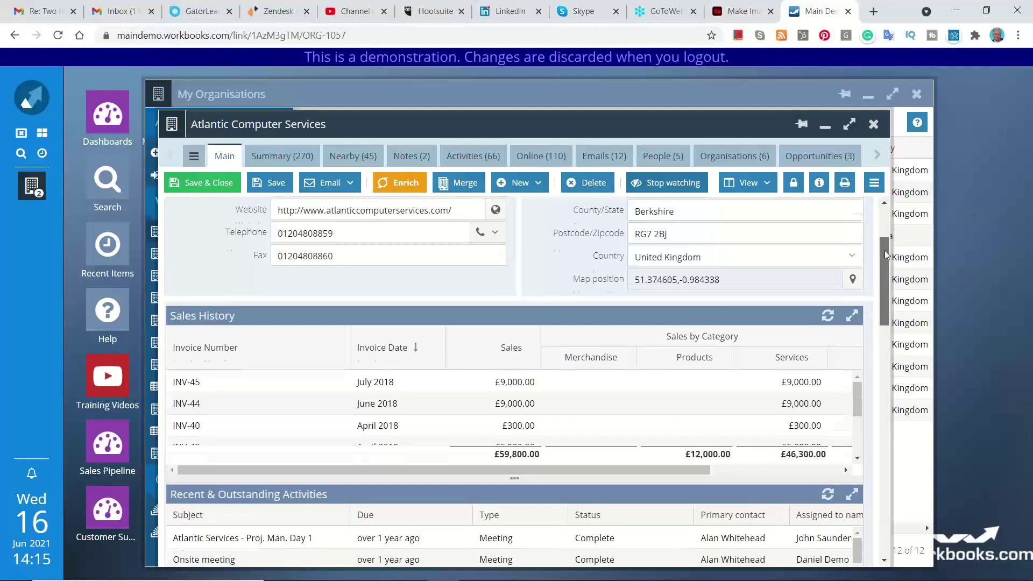
drag(886, 251, 886, 222)
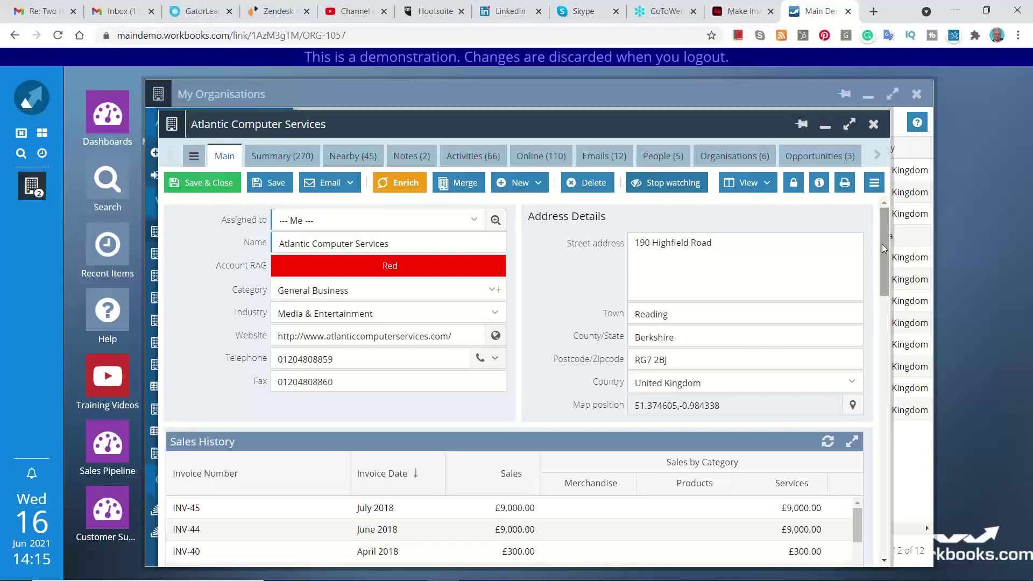
drag(882, 244, 879, 274)
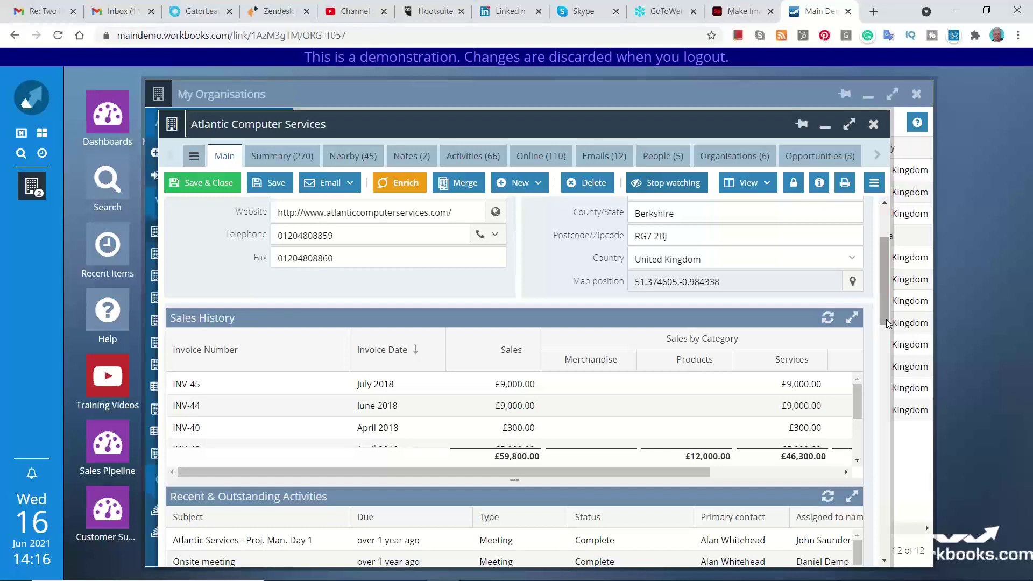
drag(888, 323, 889, 289)
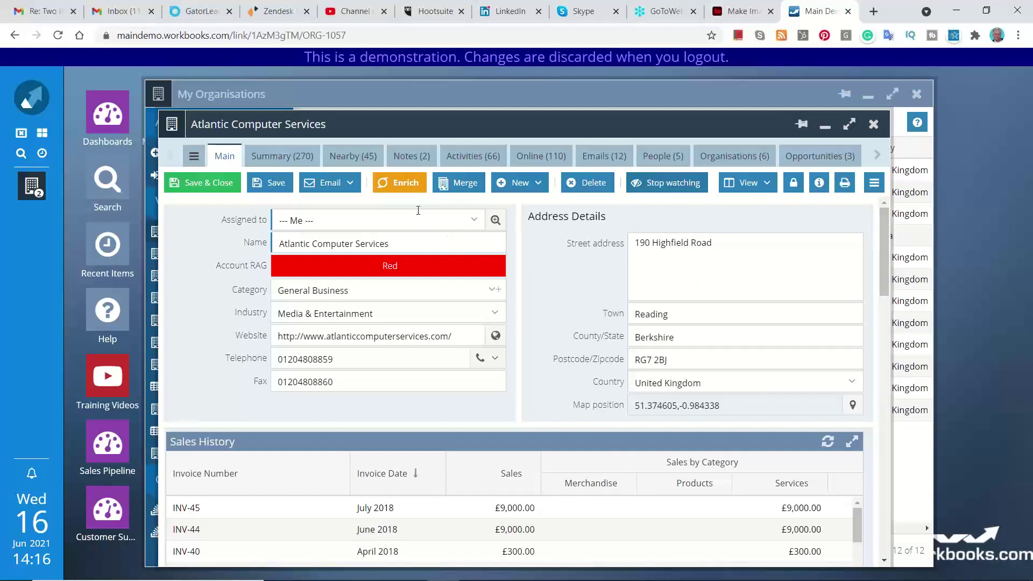
Review the organisation's notes and activities, and open the "Atlantic Services - Proj. Man. Day 4" phone call.
click(415, 167)
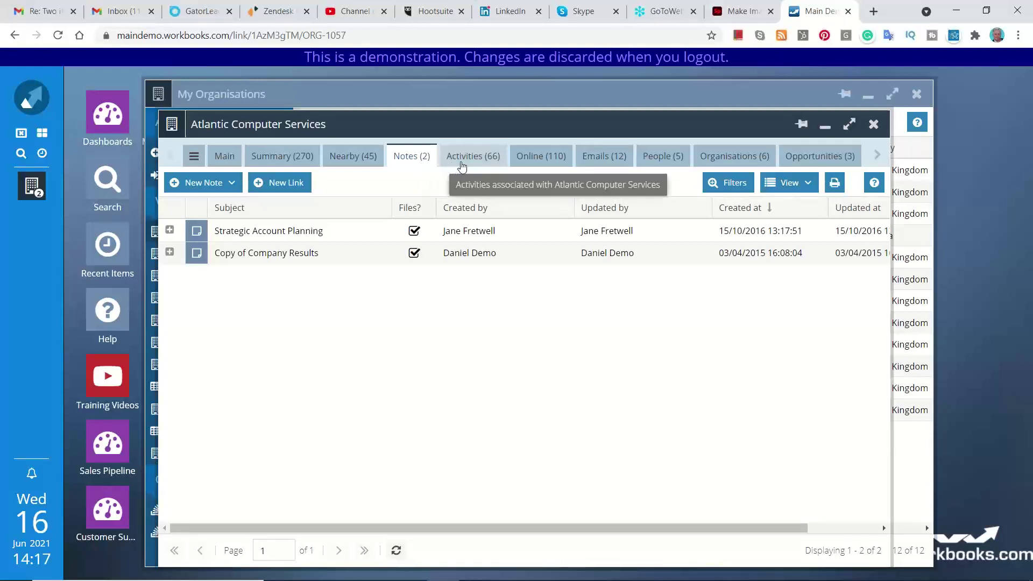
click(476, 162)
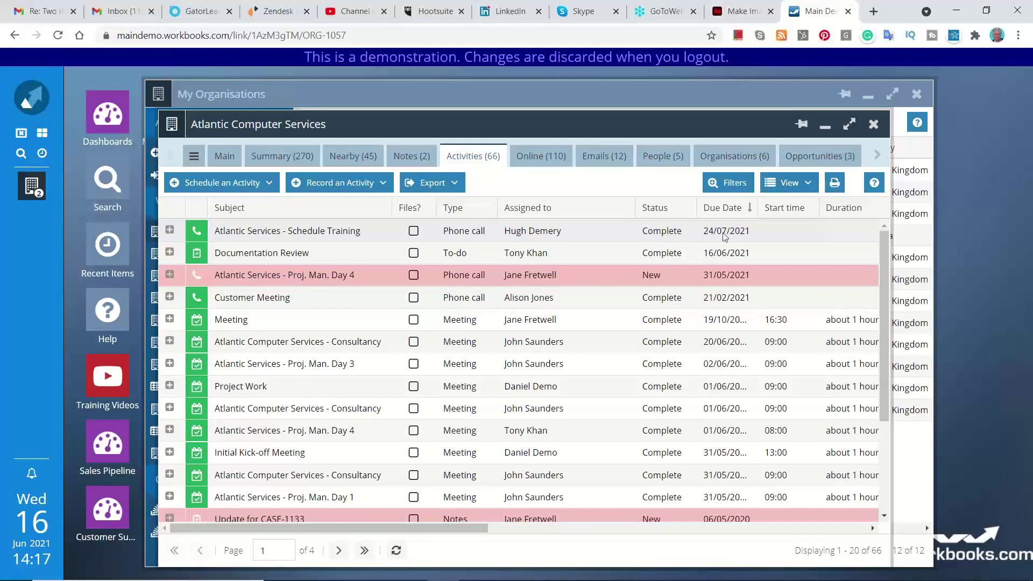
click(334, 281)
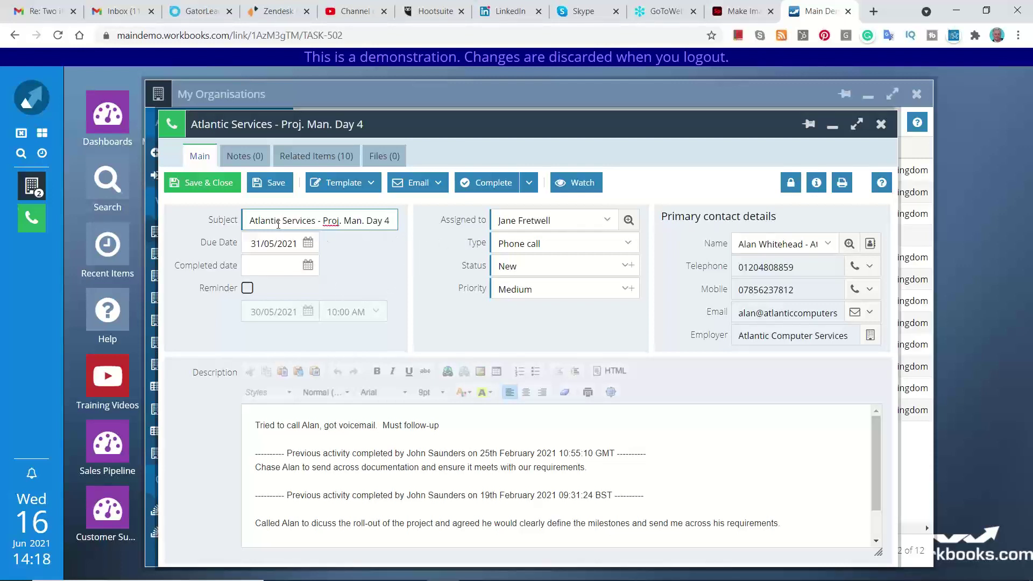
Examine the phone call's subject, type, priority and description, and close the activity without editing it.
drag(251, 220, 387, 229)
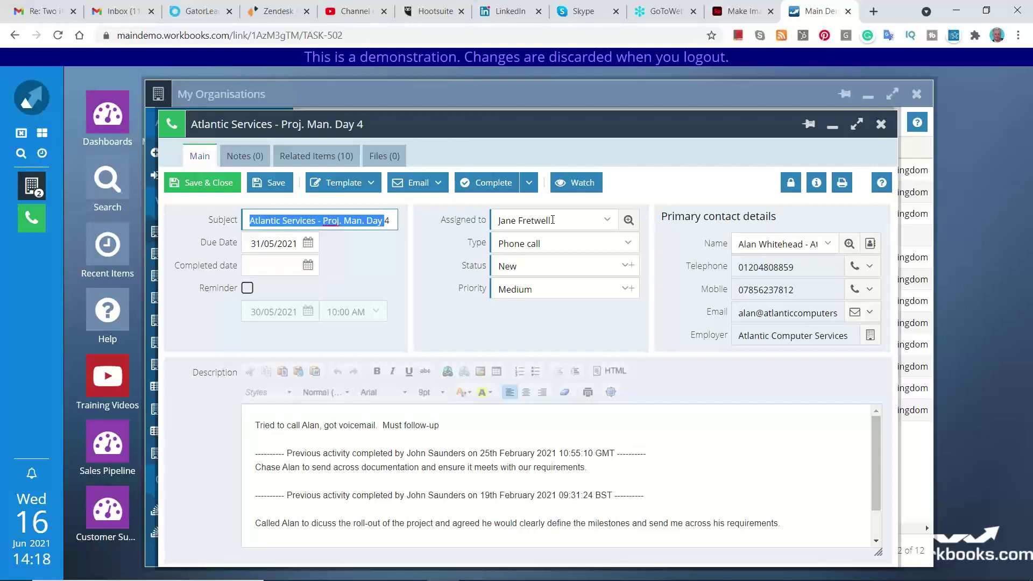
click(544, 243)
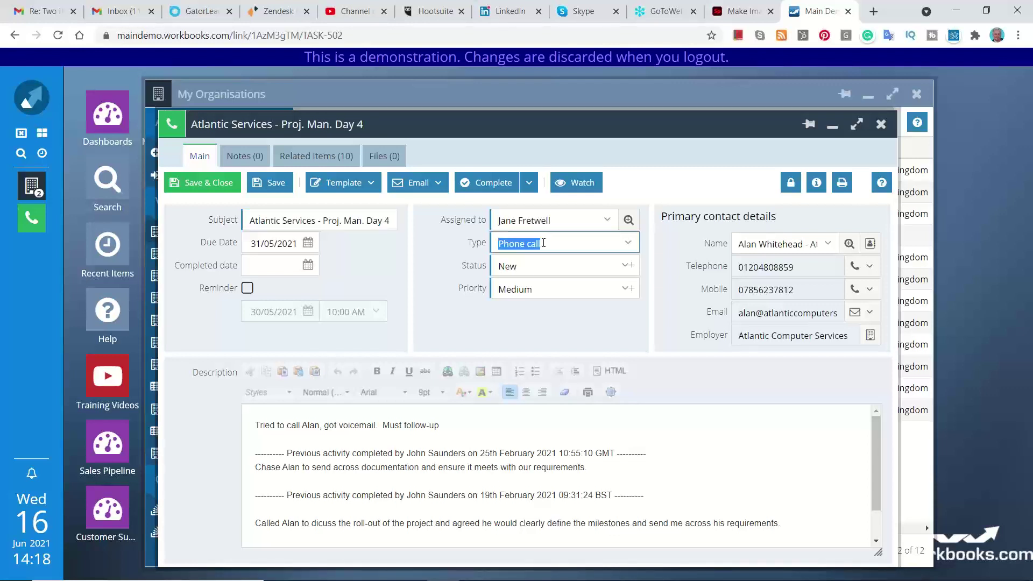
click(534, 285)
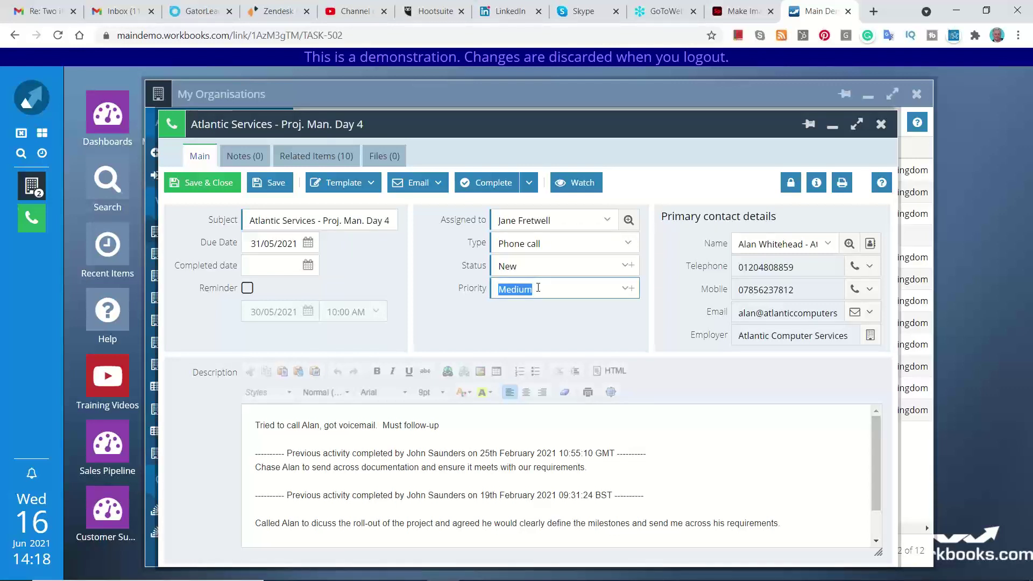
click(503, 429)
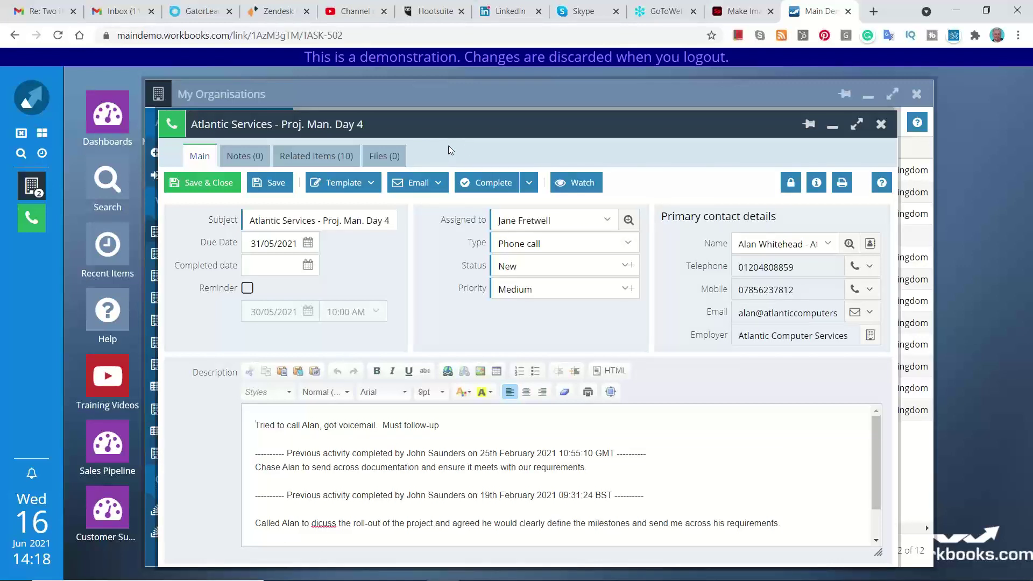
click(880, 125)
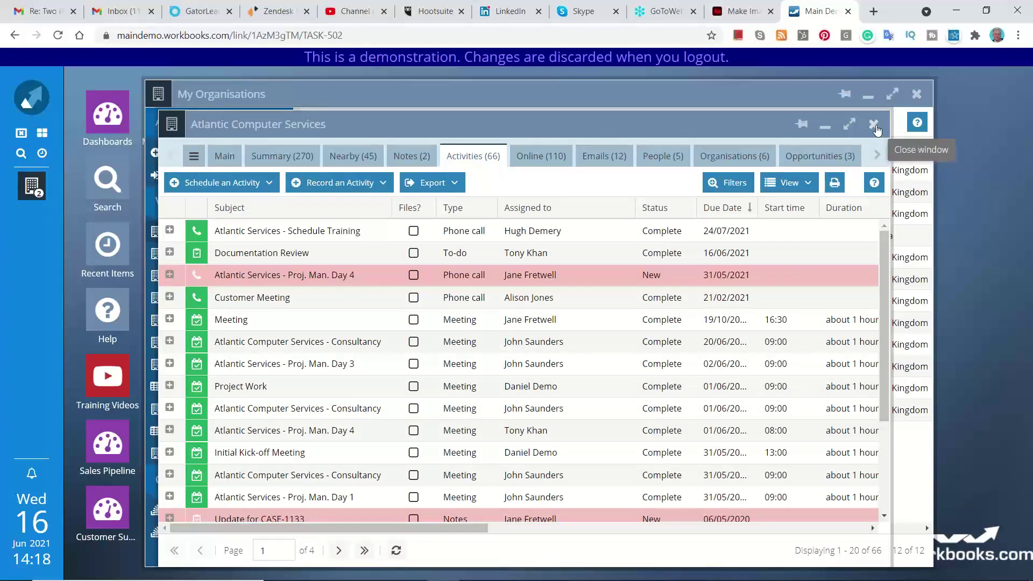
click(874, 125)
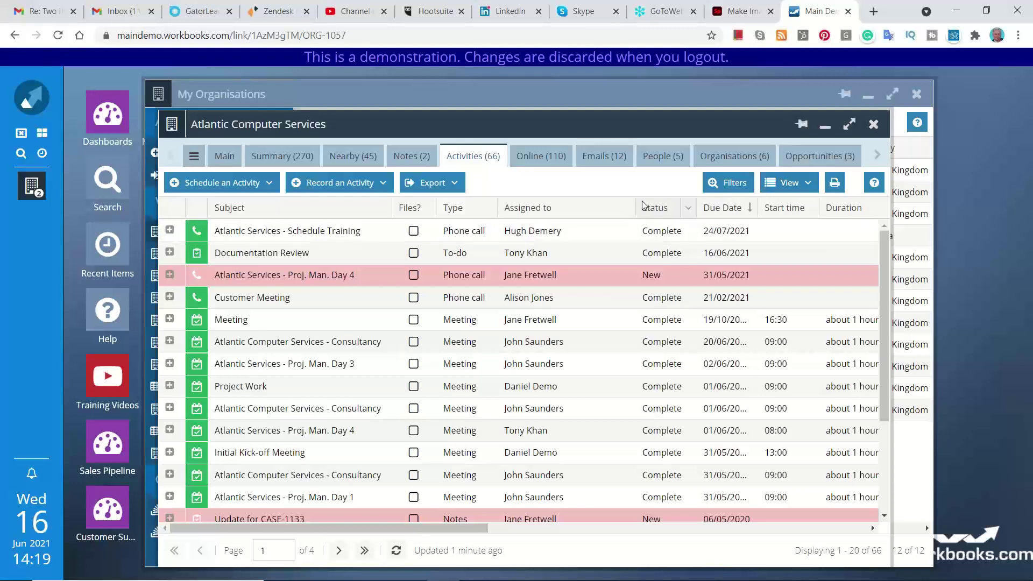
Preview the "Welcome to Workbooks" message among the organisation's emails, and display the people related to the organisation.
click(602, 161)
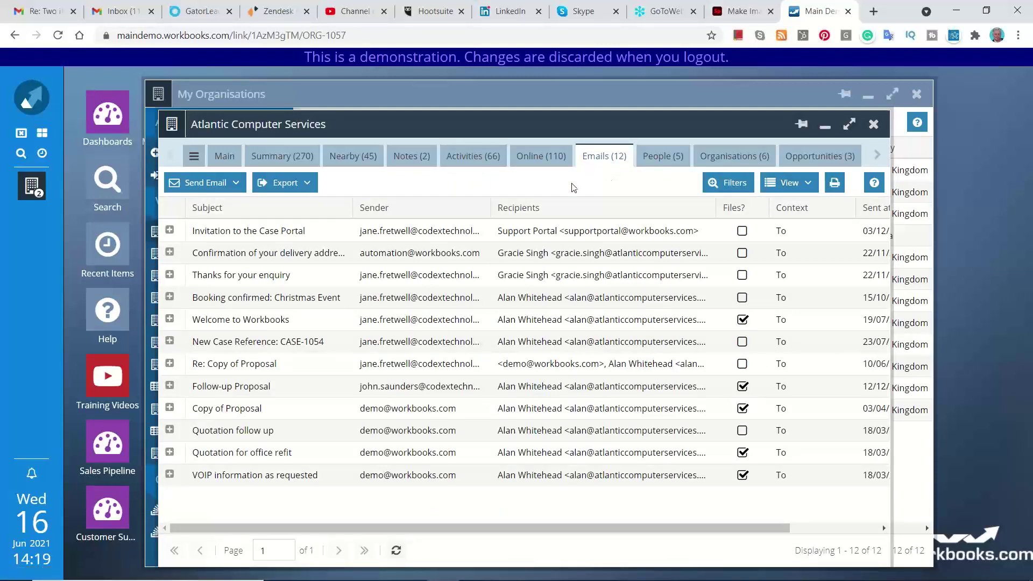
click(170, 319)
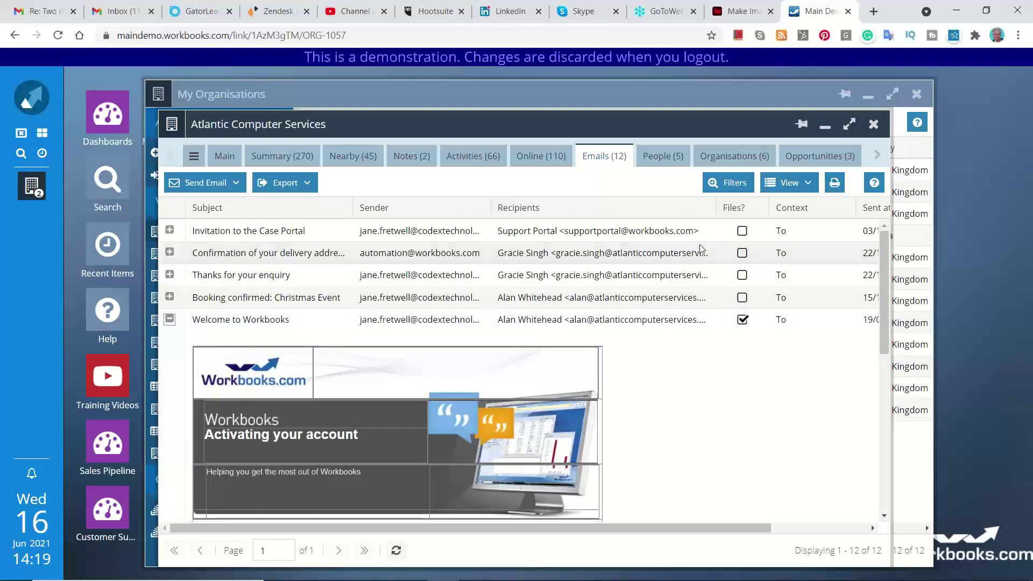
click(661, 163)
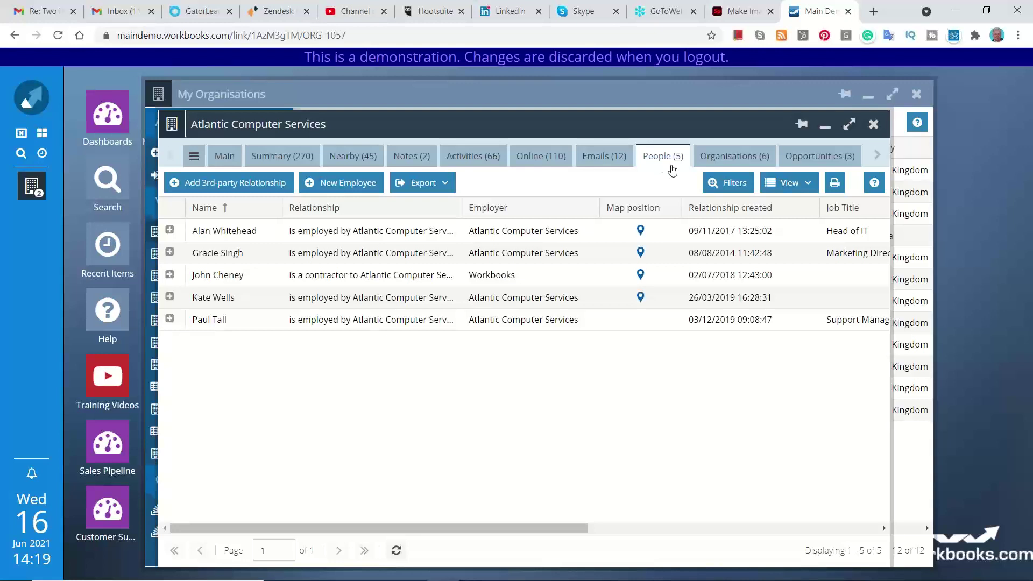
Open the Head of IT's person record and examine the profile, contact details, social media, data compliance and biography sections.
click(230, 231)
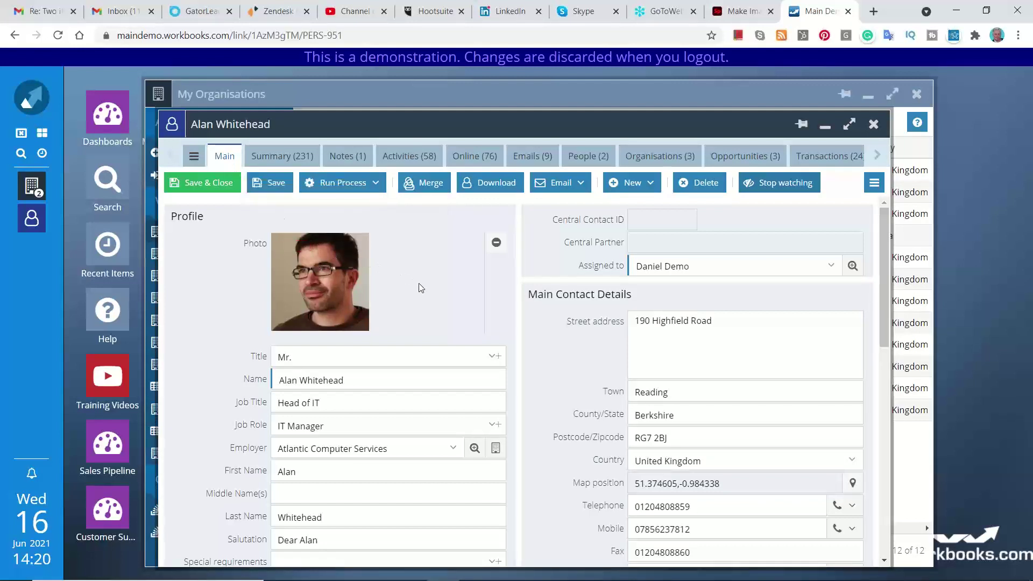
scroll(419, 283, down, 3)
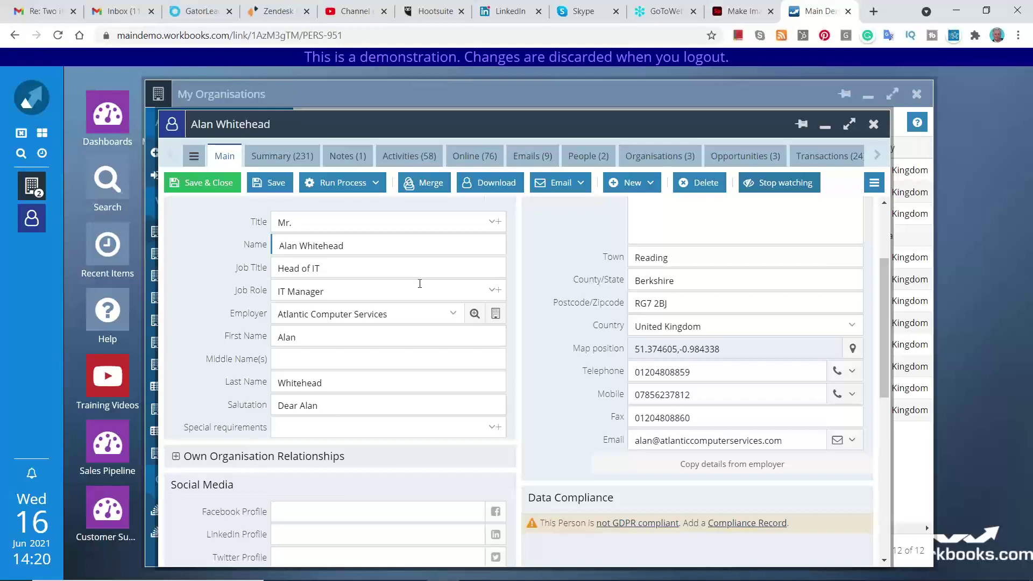
scroll(452, 328, down, 3)
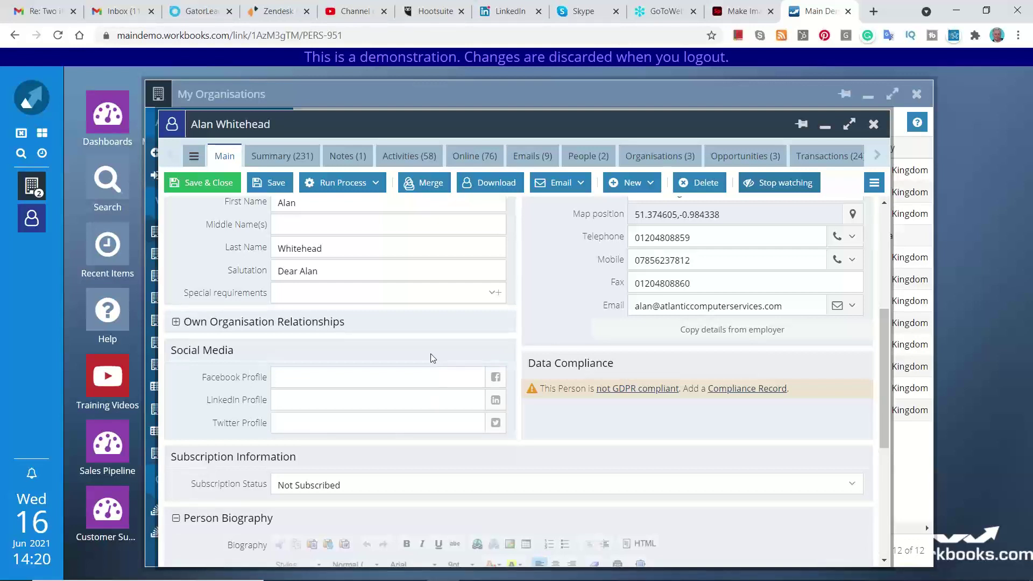
scroll(433, 358, down, 2)
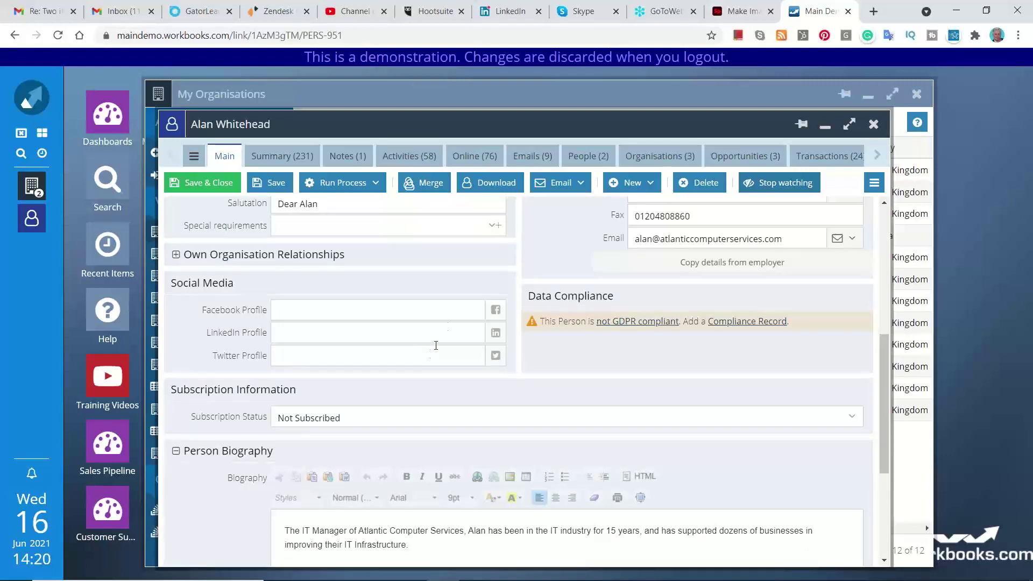
Look through the person's notes, activities, emails, related people and related organisations.
click(350, 166)
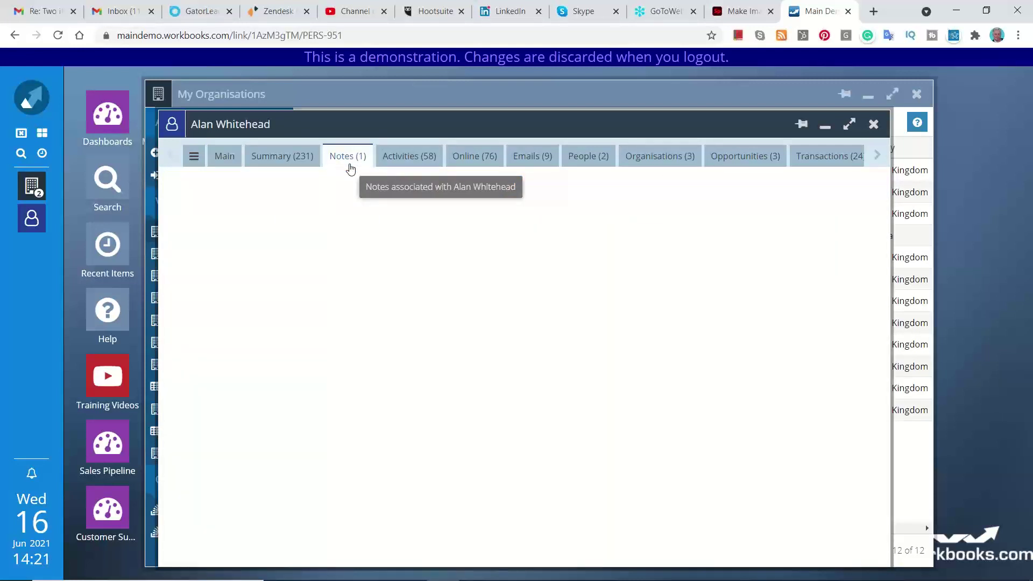
click(407, 167)
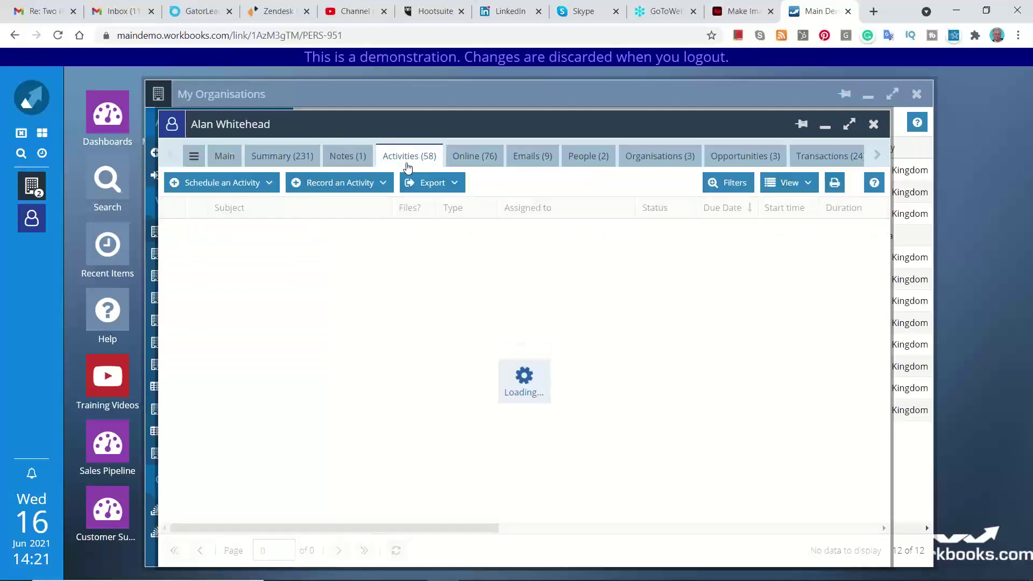
click(528, 158)
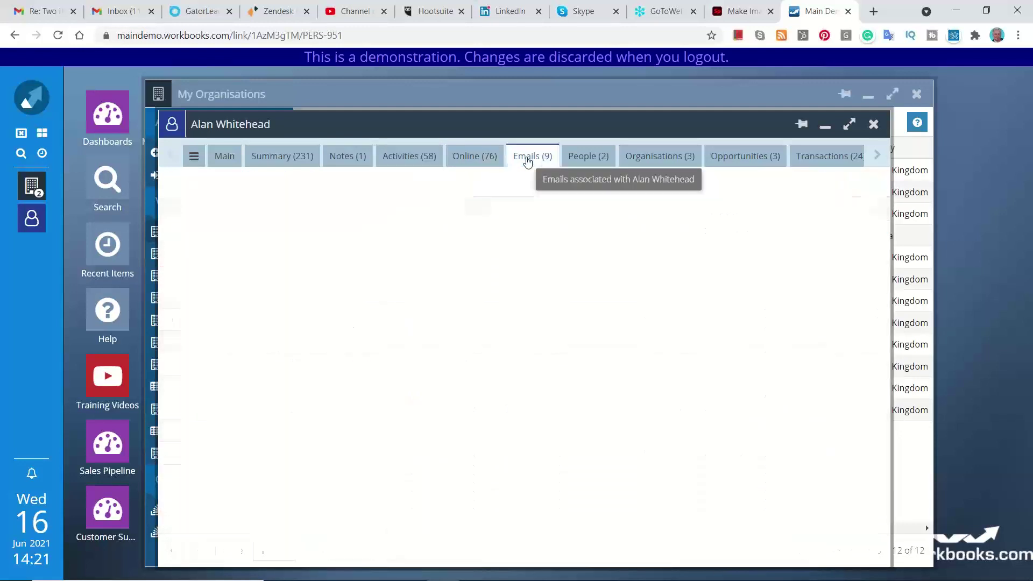
click(578, 159)
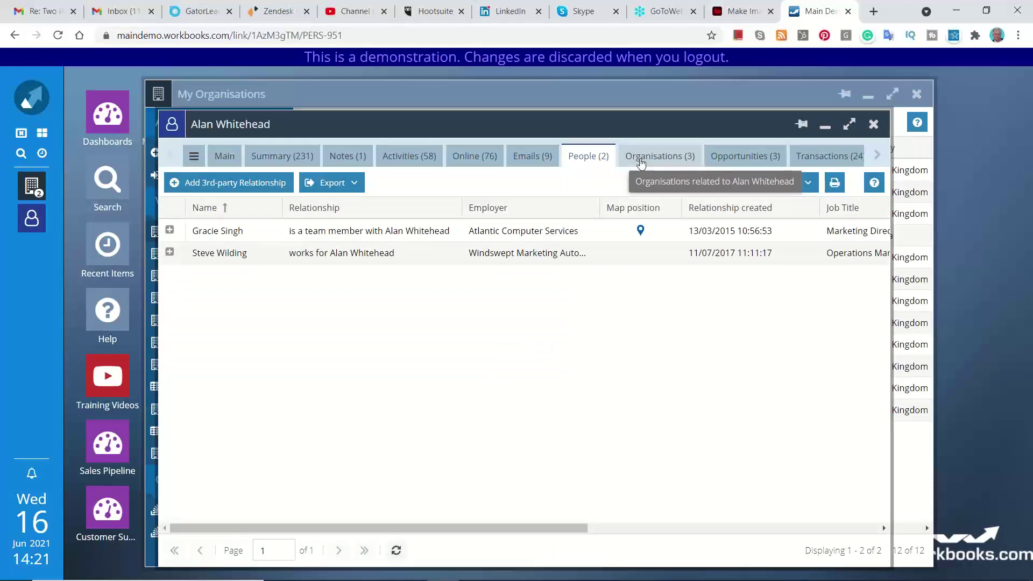
click(641, 161)
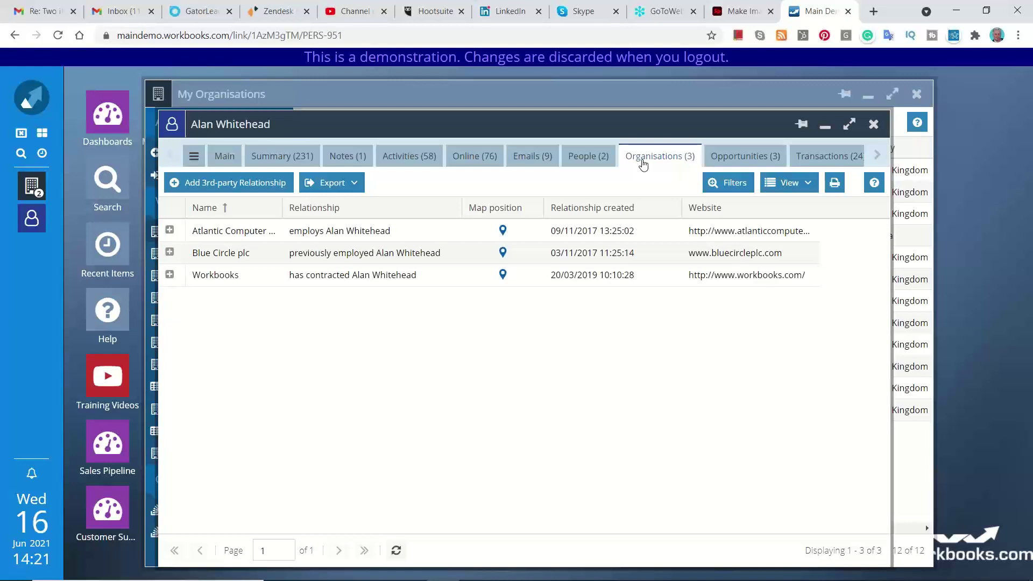
Open the "Atlantic - office refit" opportunity from the person's opportunities, examine its details and activities, and close all windows.
click(742, 157)
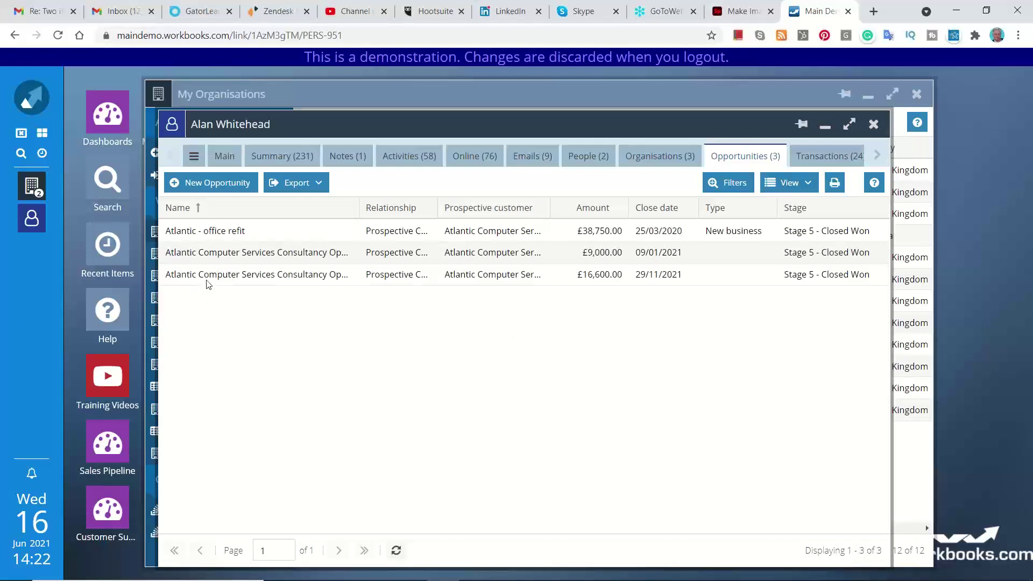
click(219, 232)
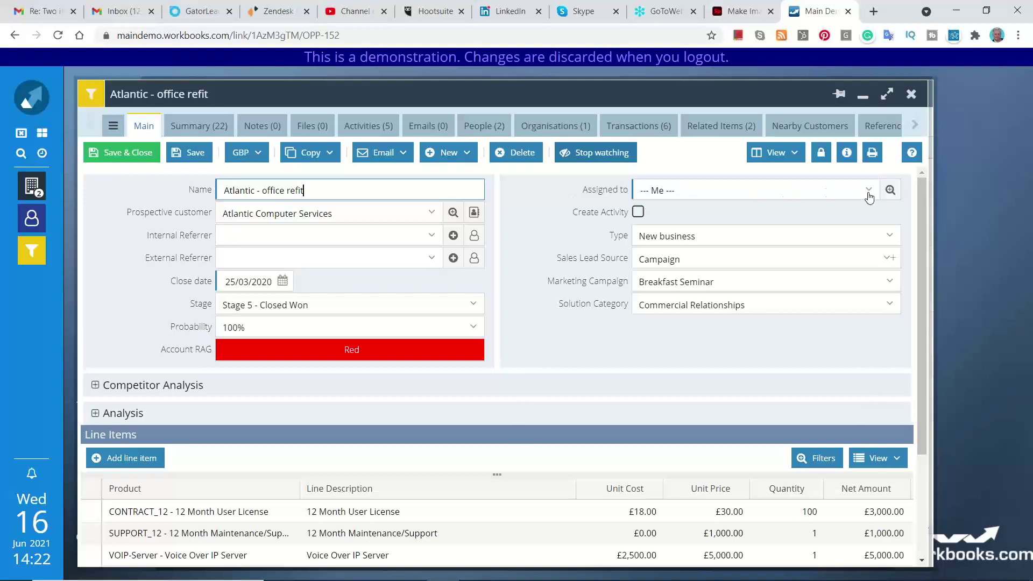
click(363, 129)
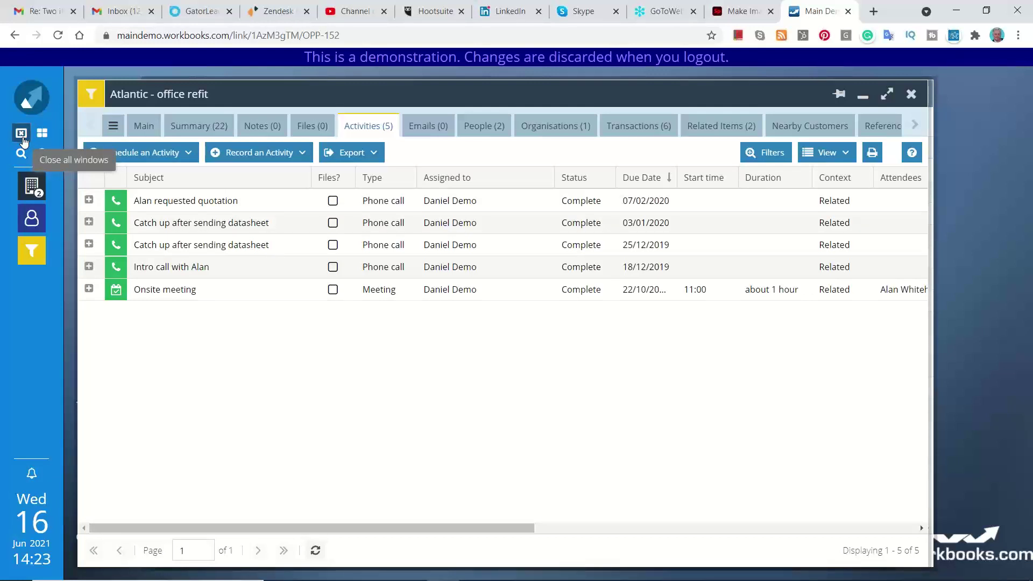
click(24, 138)
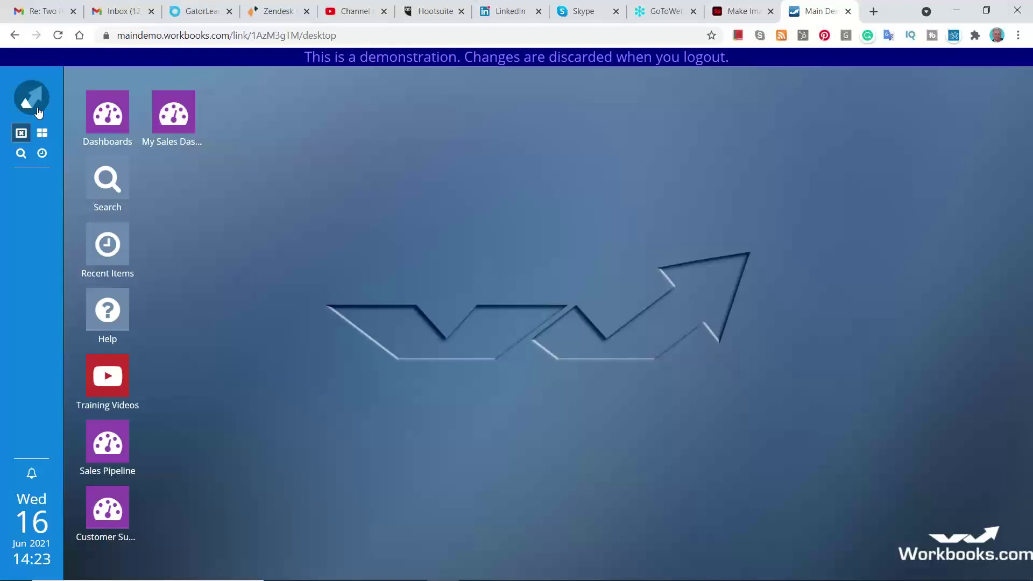
Display the My Opportunities list and widen its window to show the Type and Stage columns.
click(38, 112)
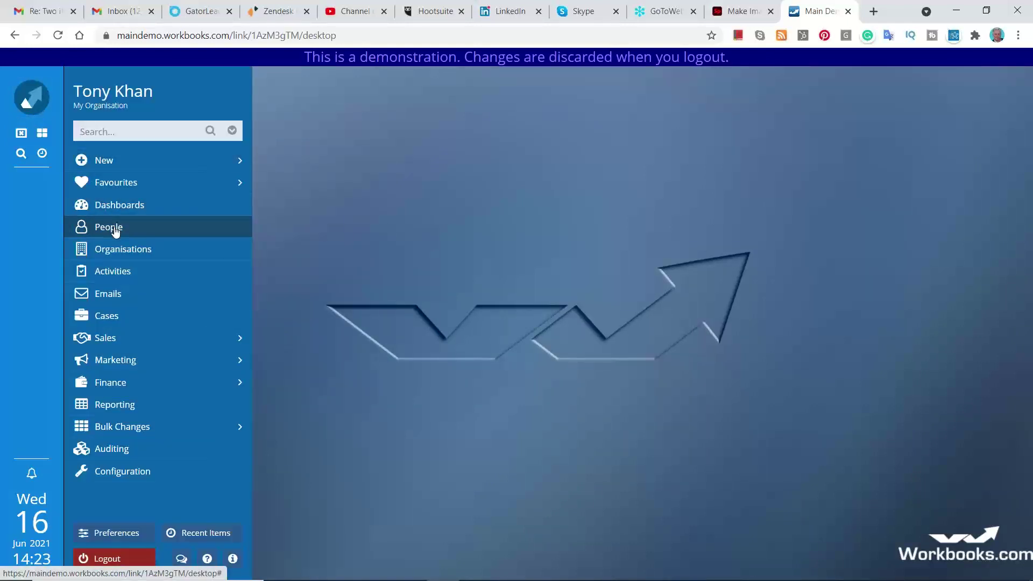
mouse_move(144, 347)
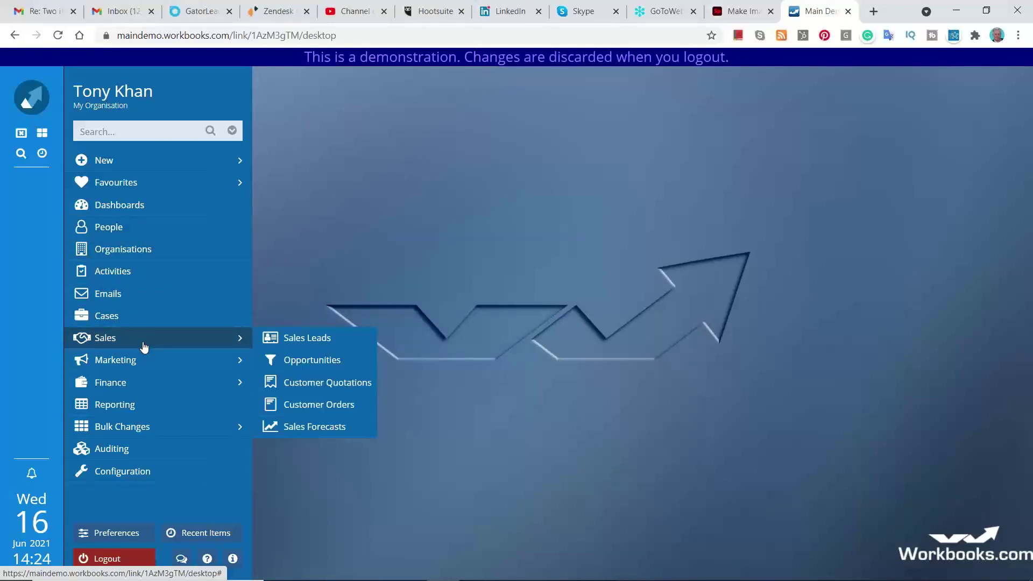
click(319, 370)
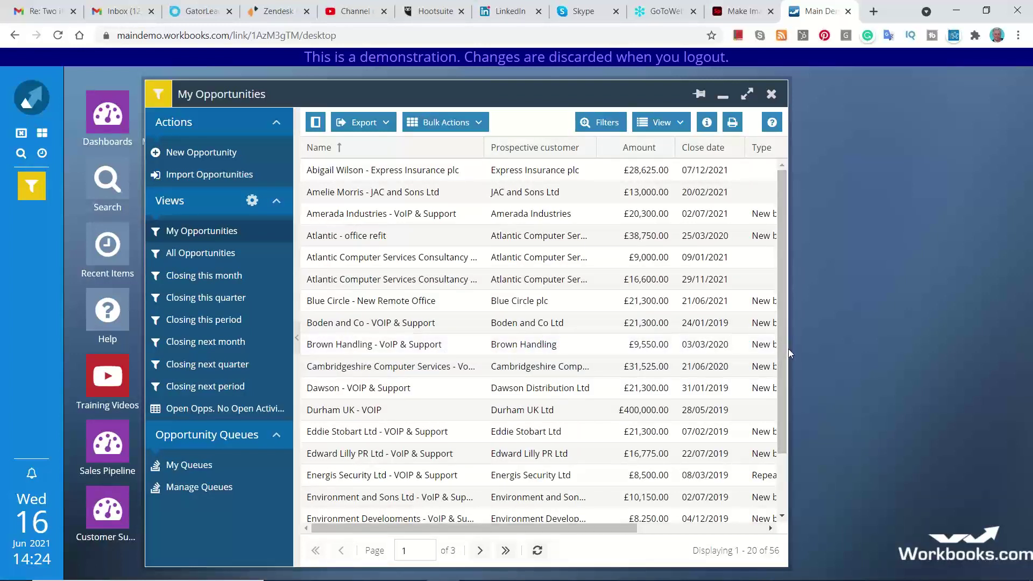
drag(789, 348, 948, 348)
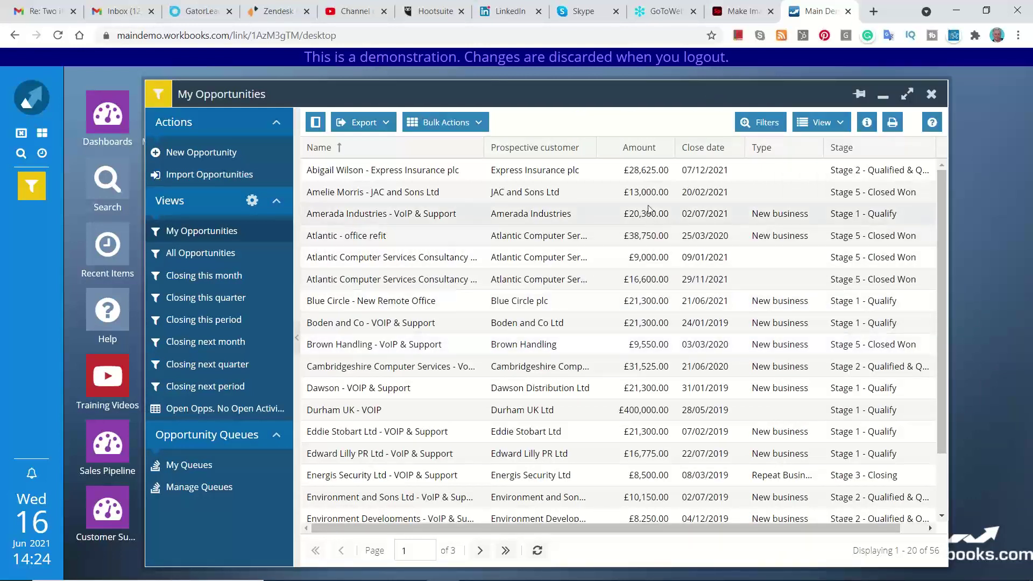
Sort the opportunities by amount in descending order, review them, and close the list.
click(665, 149)
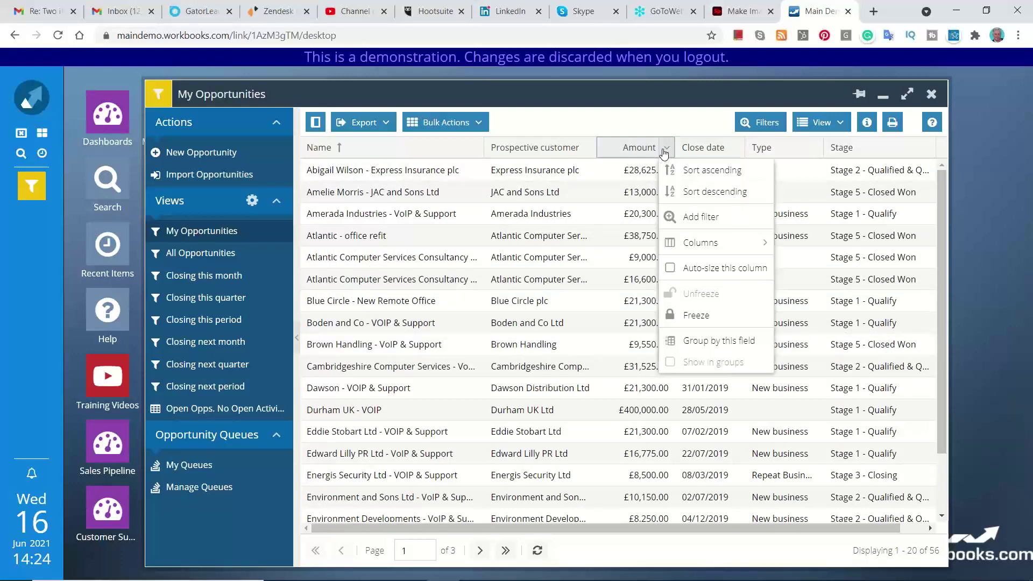
click(655, 152)
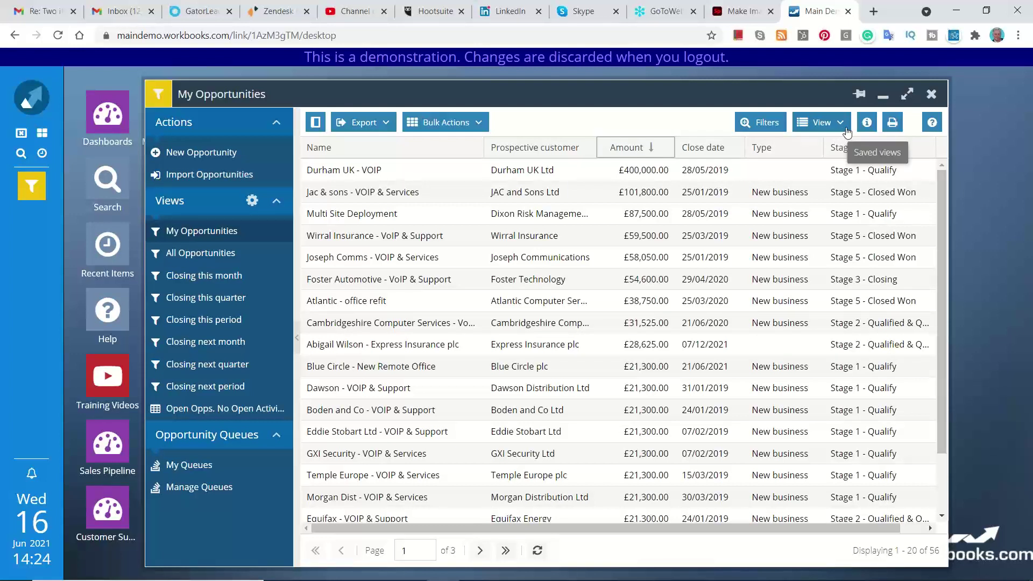
click(931, 95)
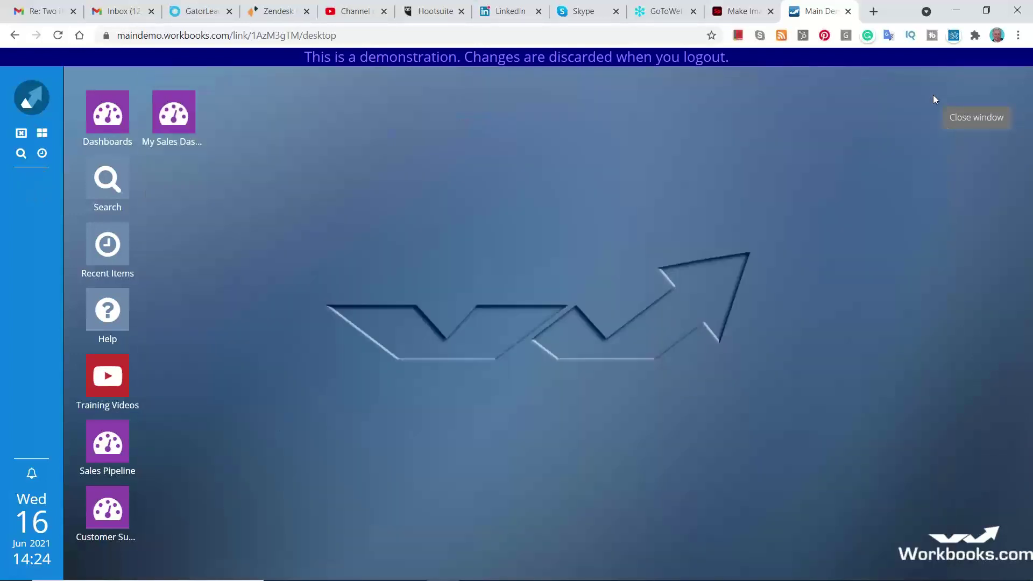
Open My Sales Dashboard and examine the open leads, pipeline by stage, top deals and sales against target.
click(182, 132)
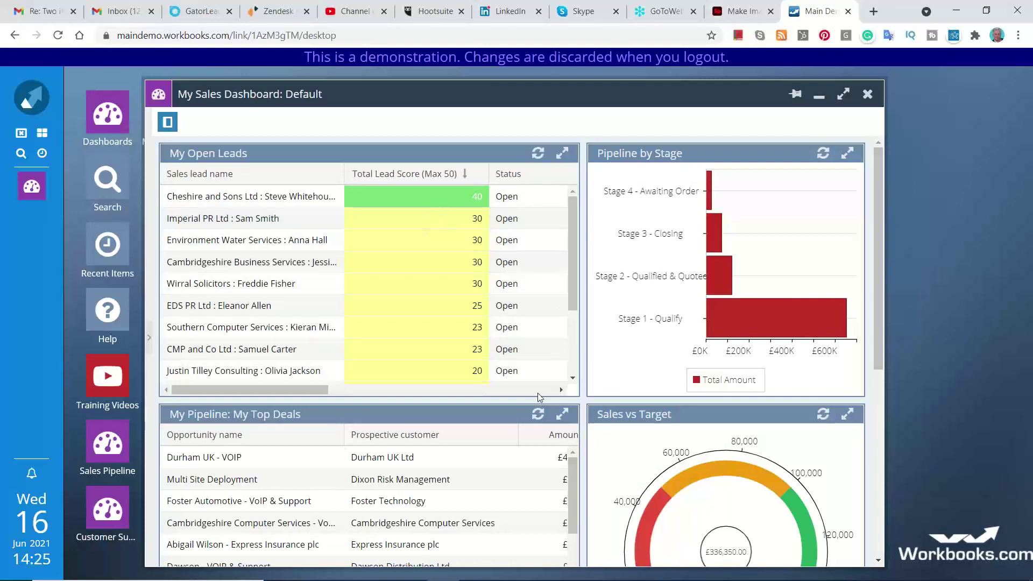
scroll(537, 394, right, 5)
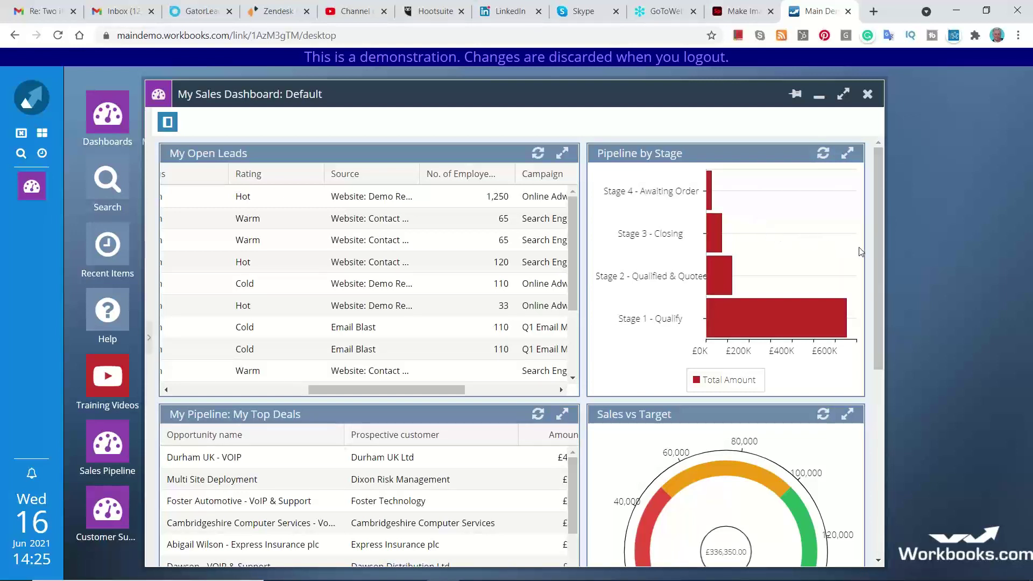
drag(876, 264, 876, 336)
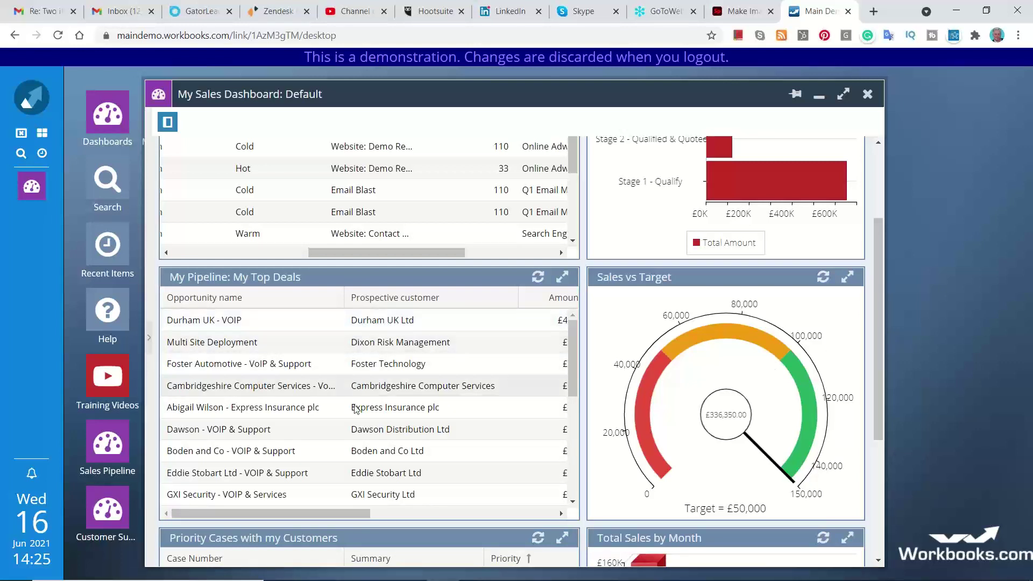
drag(344, 517, 465, 513)
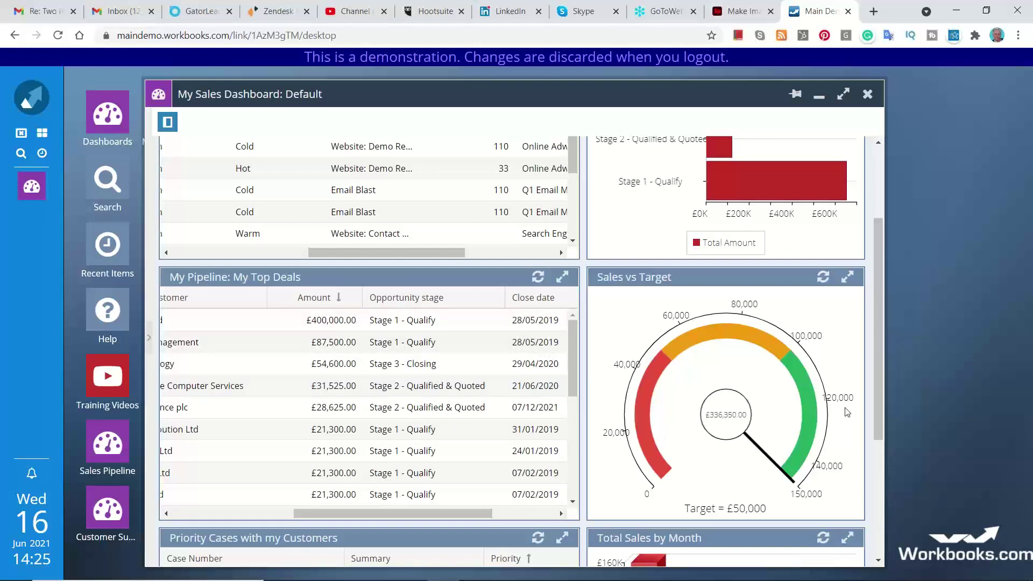
Review the dashboard's priority cases and monthly sales, and open the first very high priority case, CASE-1017.
drag(876, 428, 879, 537)
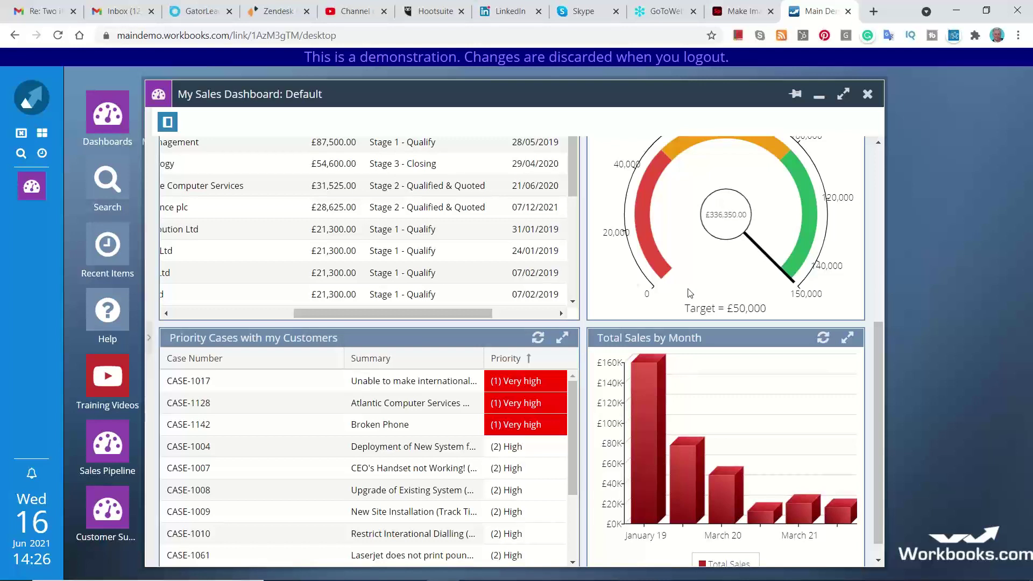
click(476, 385)
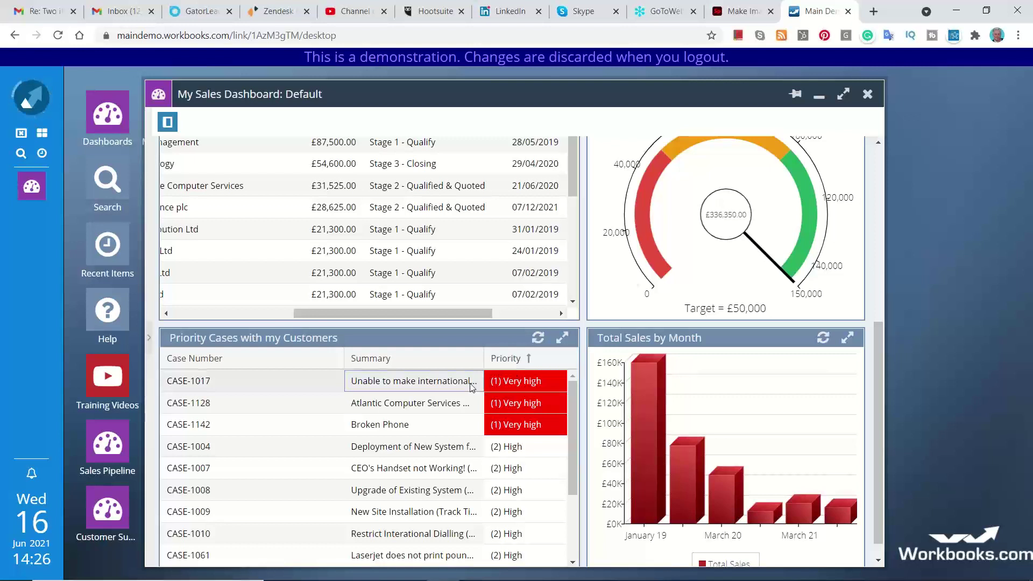
double_click(471, 386)
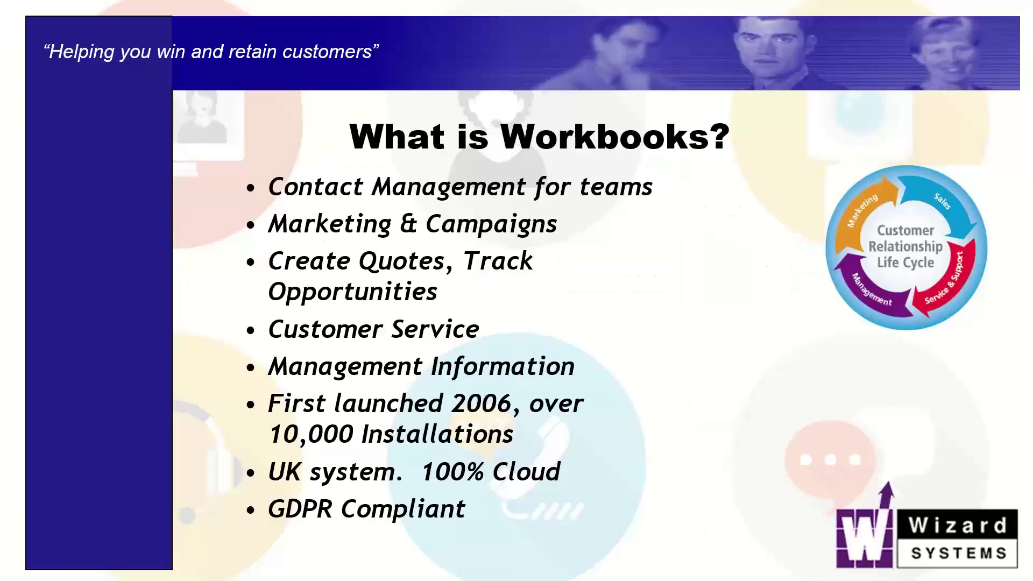
key(Right)
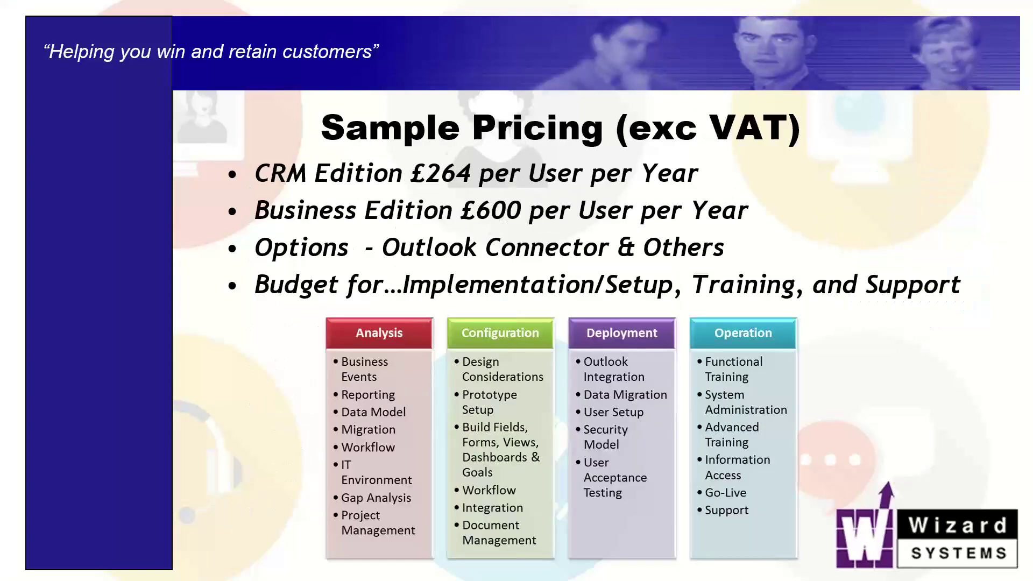